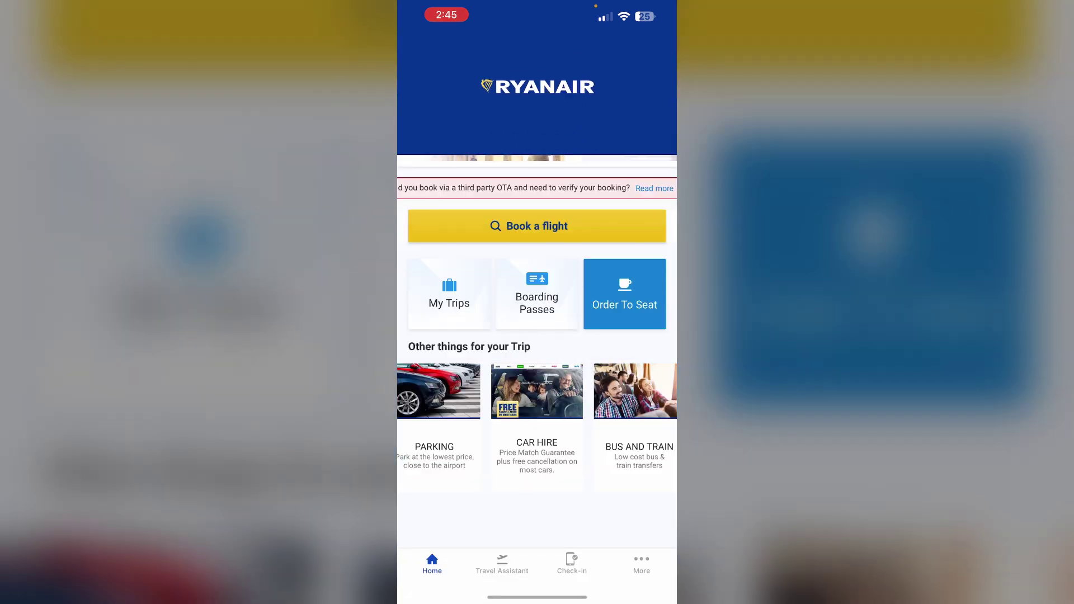
Step: Open the Check-in tab from the Ryanair home screen's bottom navigation bar
left_click(571, 564)
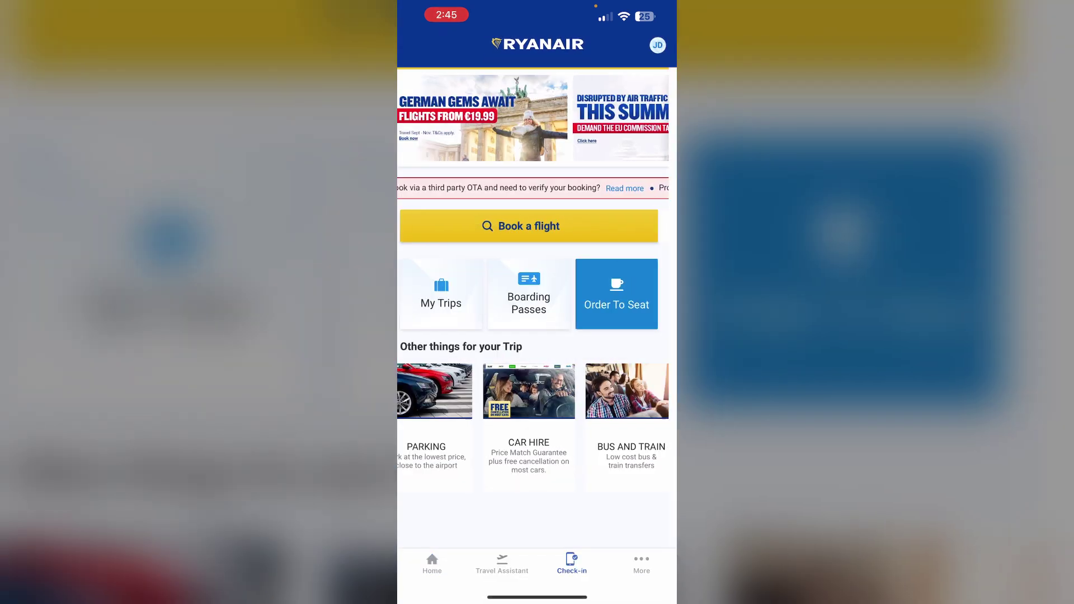